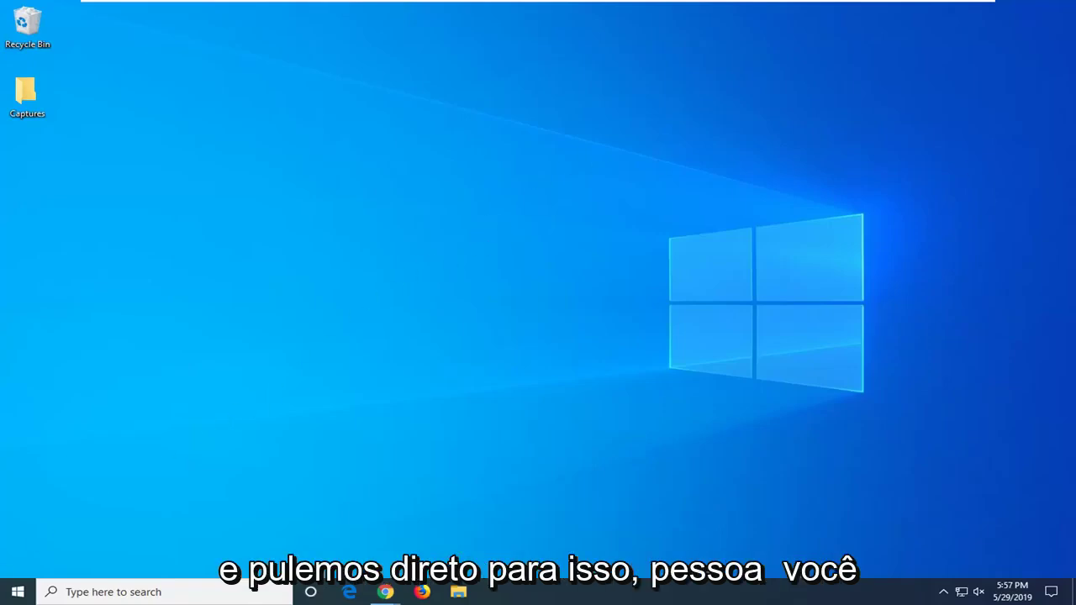
Search 'regedit' in the Start menu, run Registry Editor as administrator, and approve the UAC prompt.
left_click(17, 594)
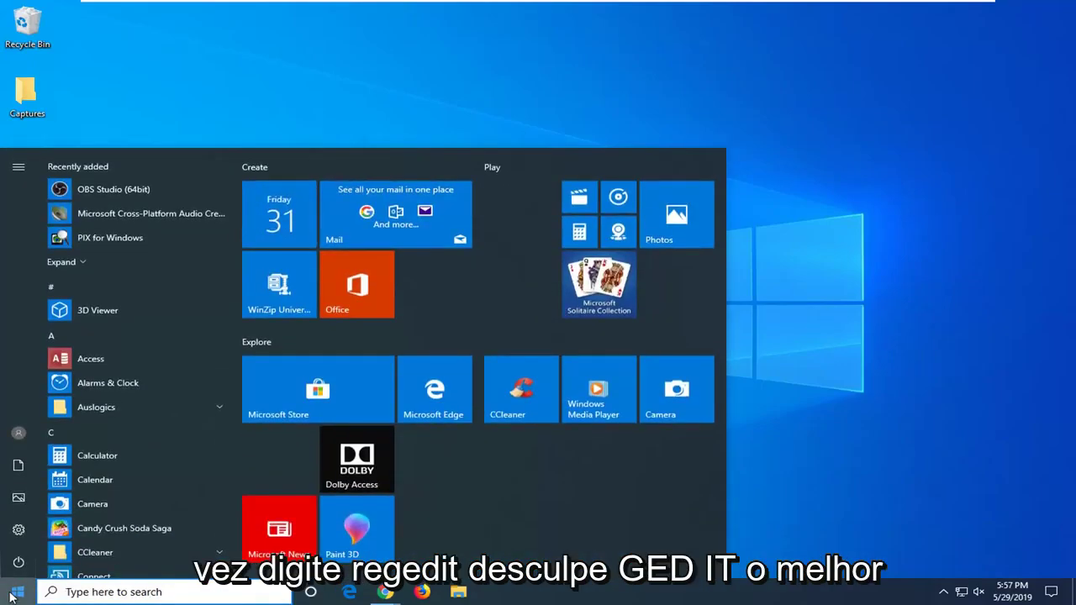
type("regedit")
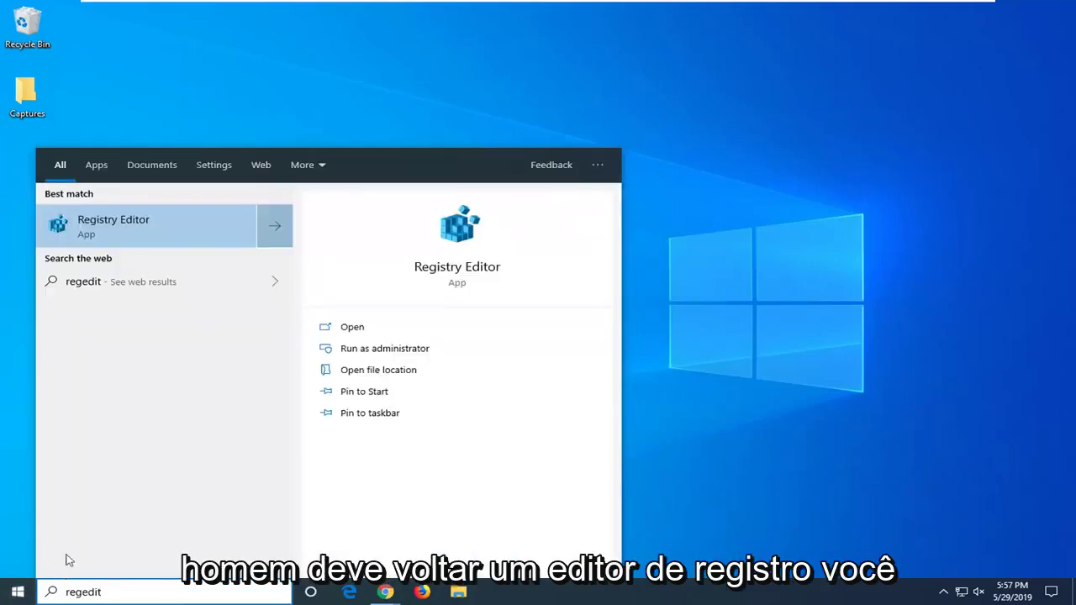
right_click(118, 236)
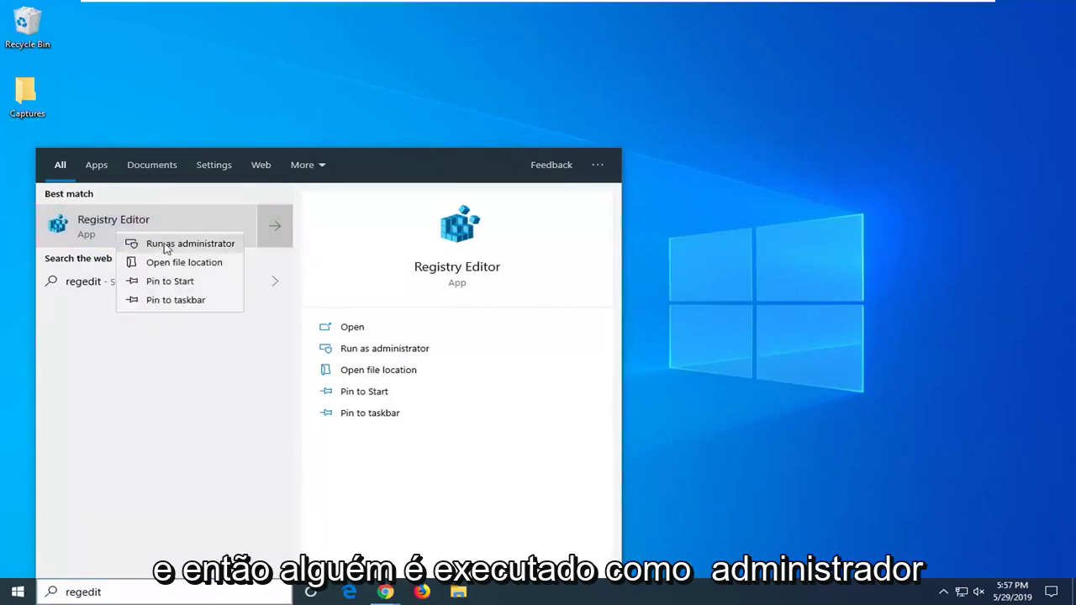
left_click(161, 243)
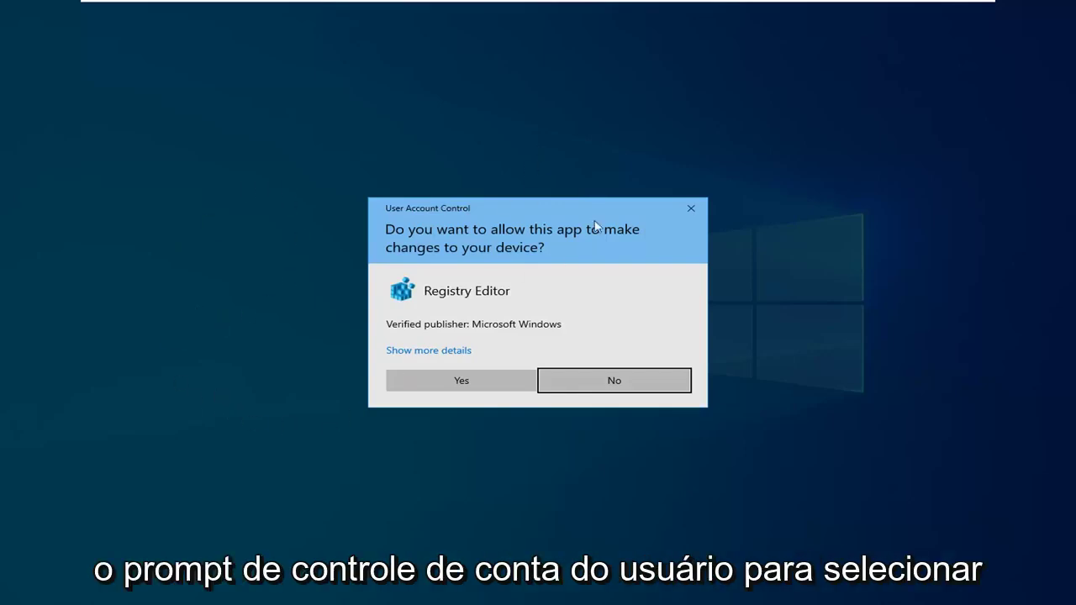
left_click(463, 382)
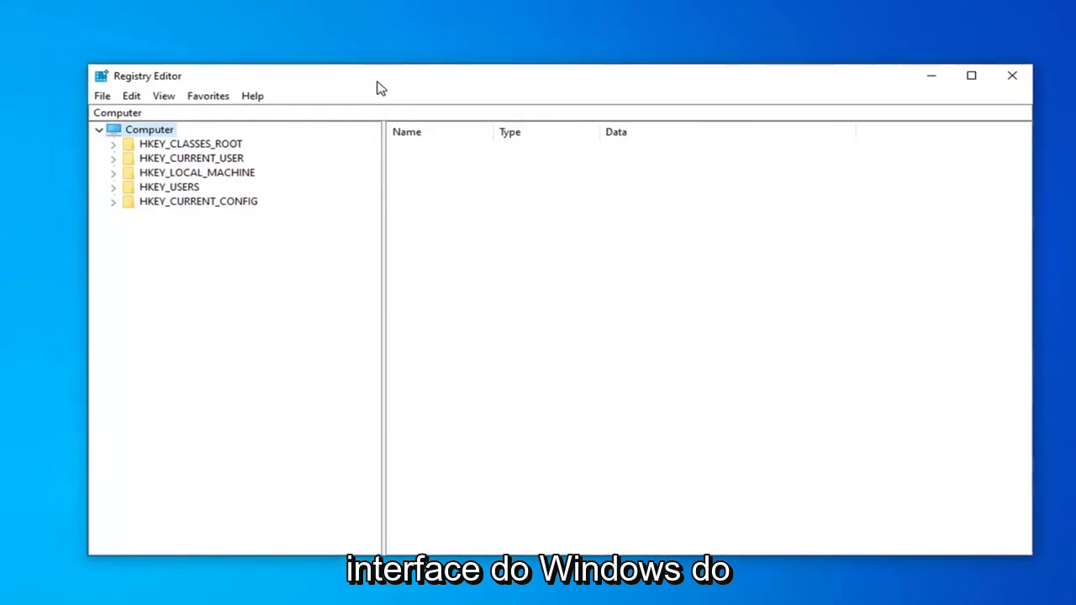
left_click(101, 95)
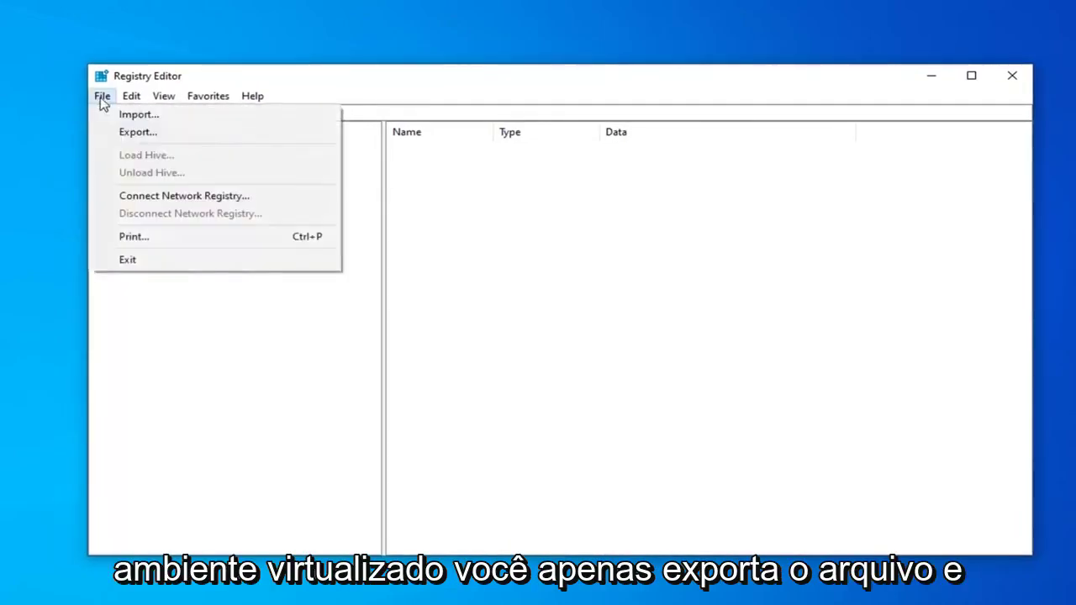
left_click(129, 135)
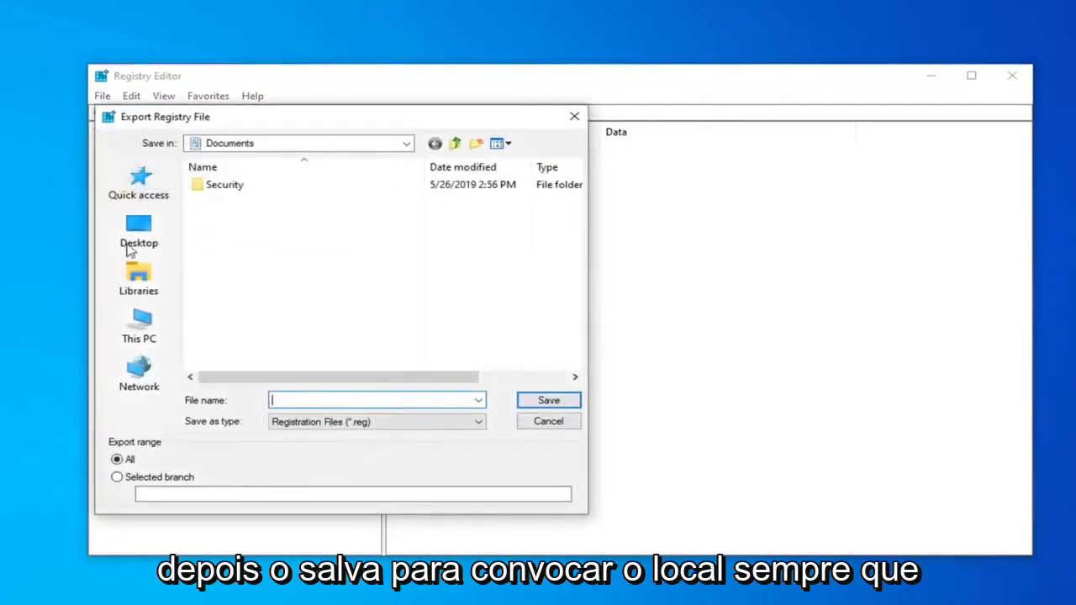
left_click(551, 422)
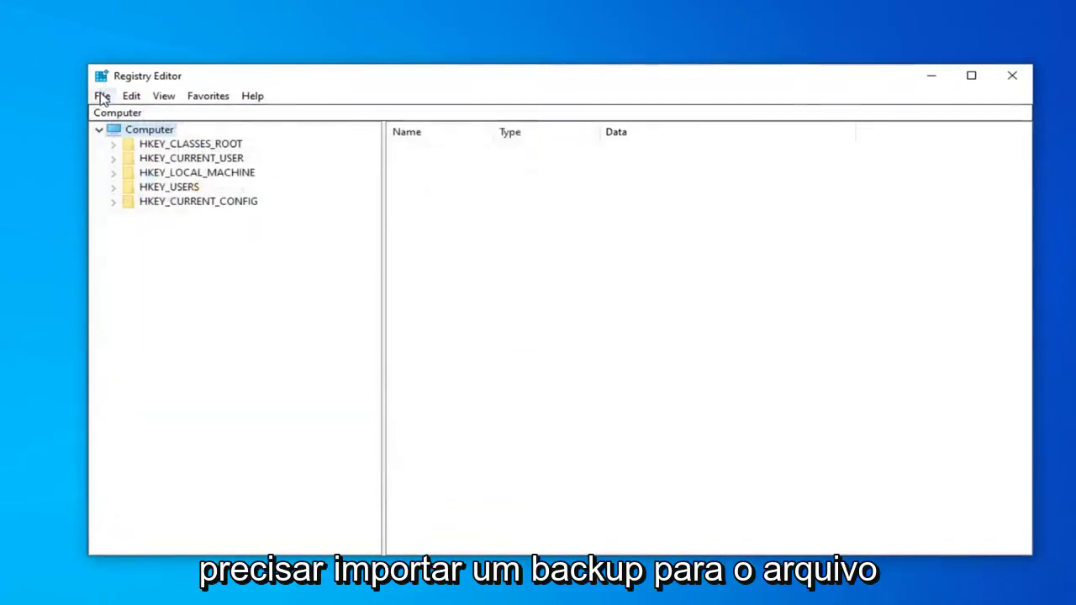
left_click(101, 97)
left_click(139, 114)
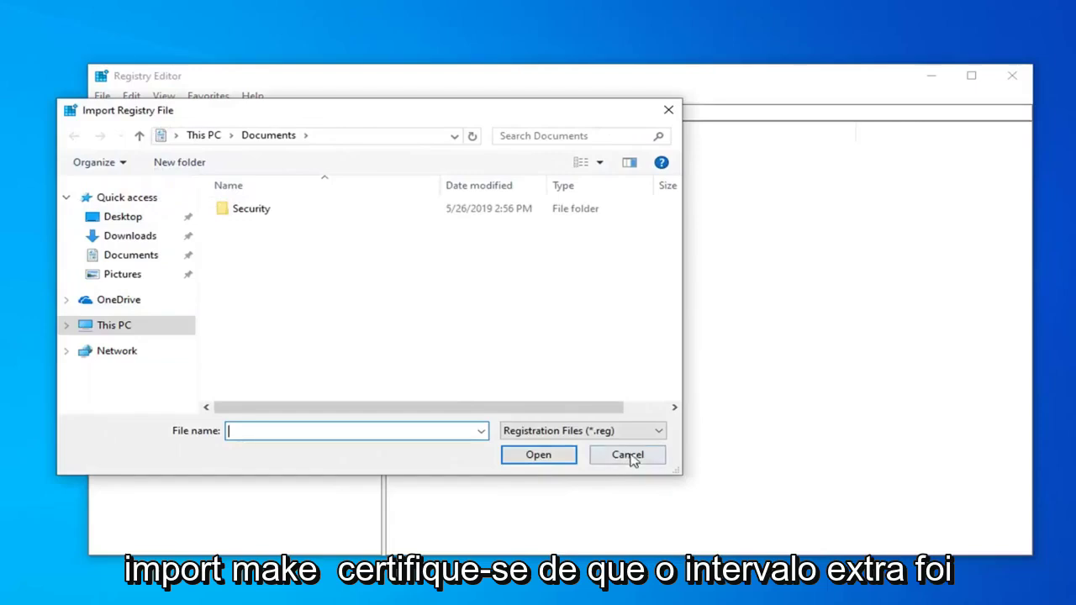
left_click(627, 454)
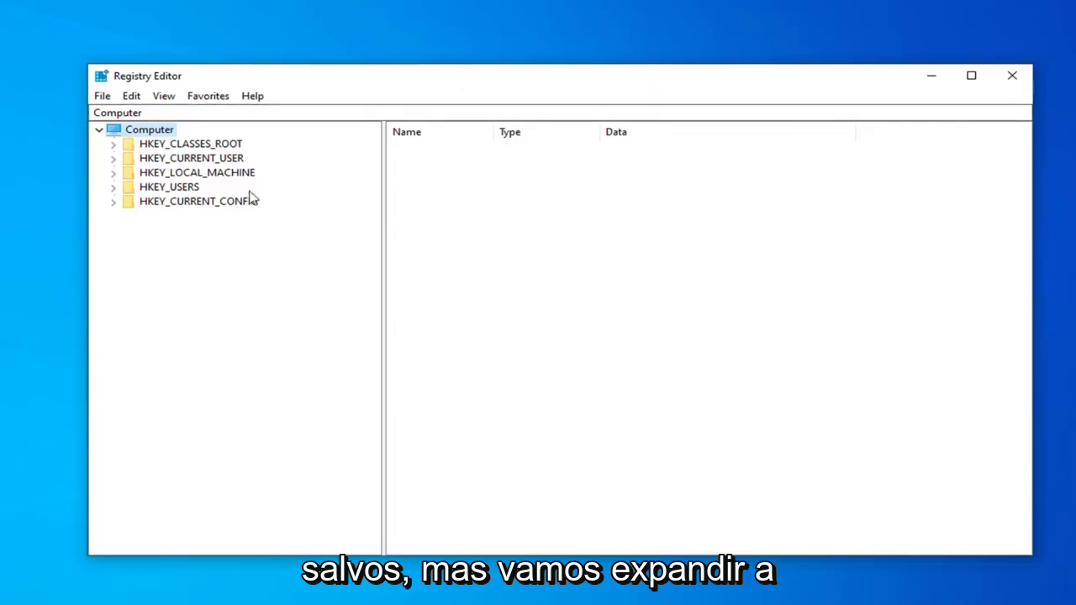
Navigate to HKEY_LOCAL_MACHINE\HARDWARE\DESCRIPTION\System, widen the Name column and select SystemBiosVersion.
left_click(212, 173)
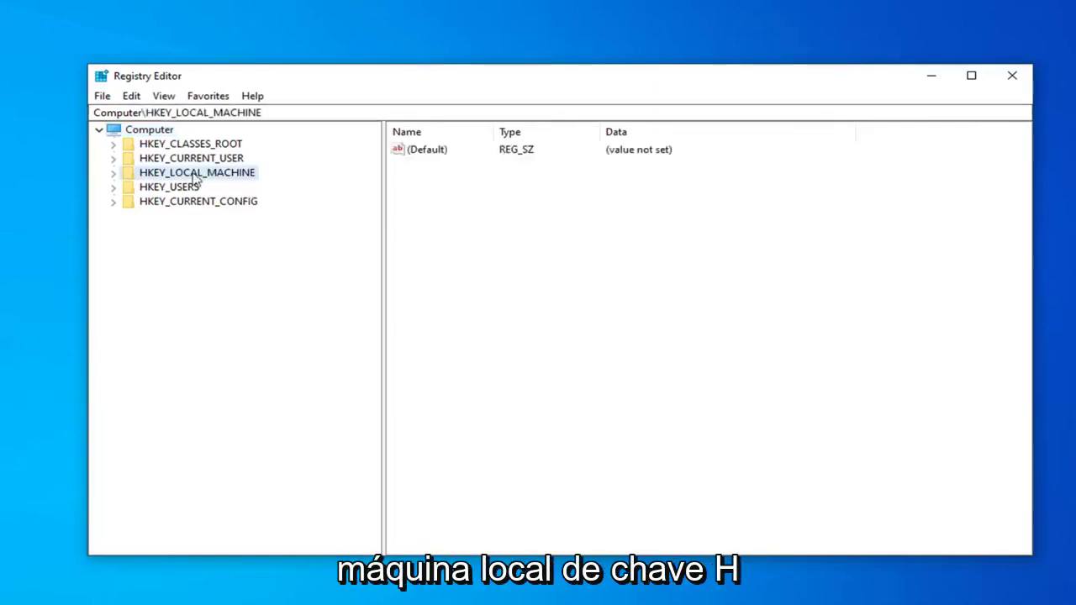
left_click(112, 173)
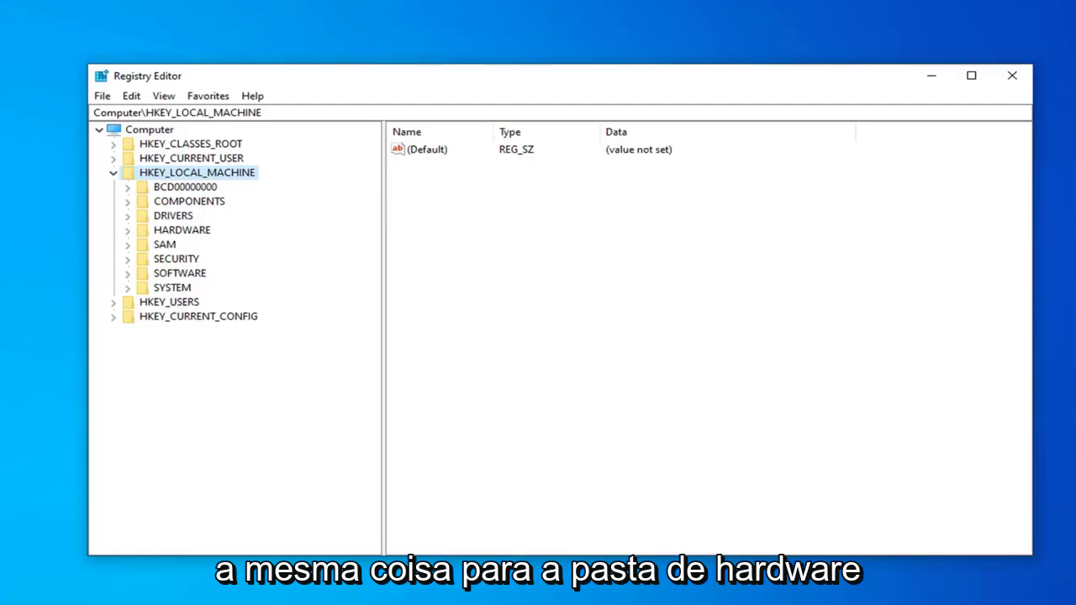
left_click(142, 234)
left_click(129, 232)
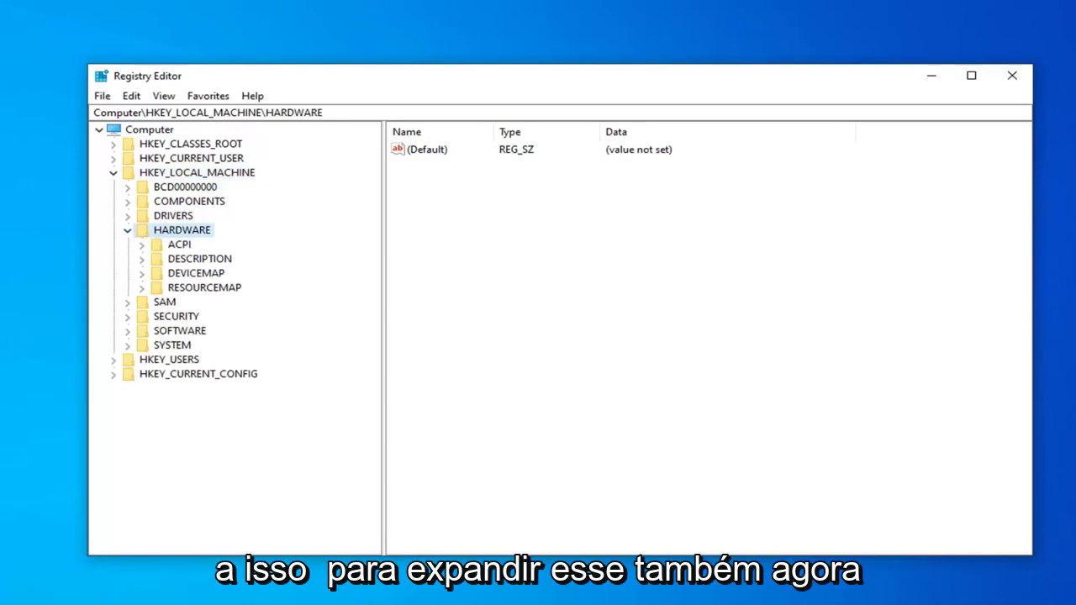
left_click(214, 262)
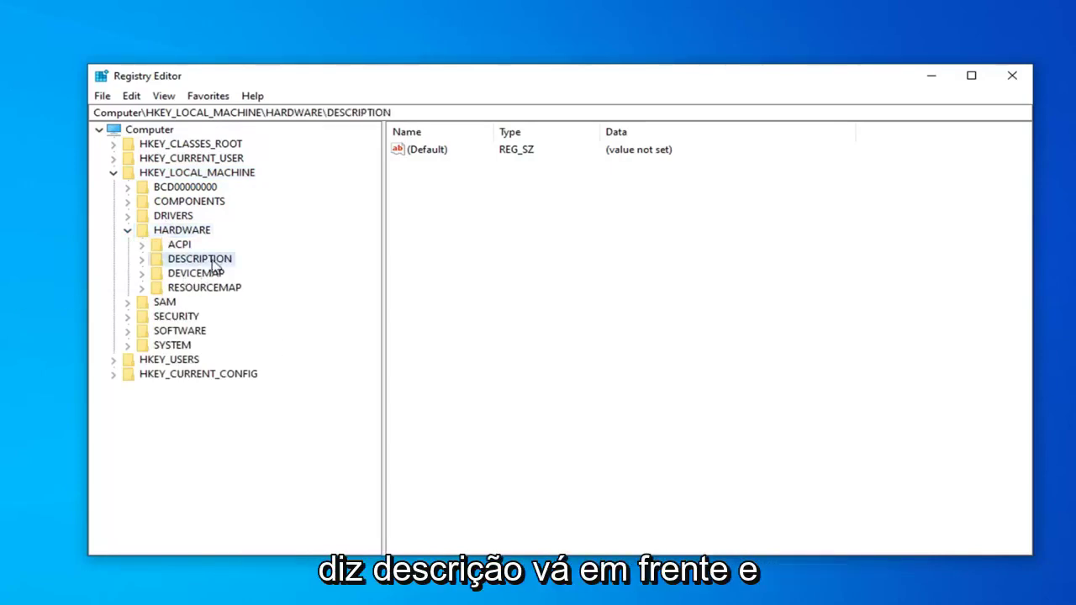
left_click(141, 260)
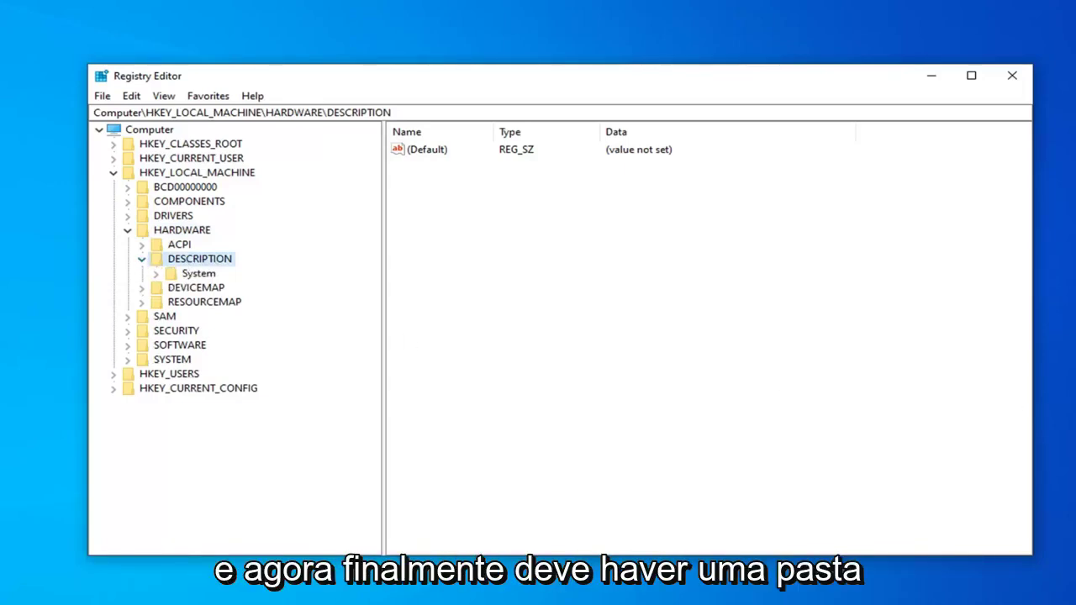
left_click(202, 276)
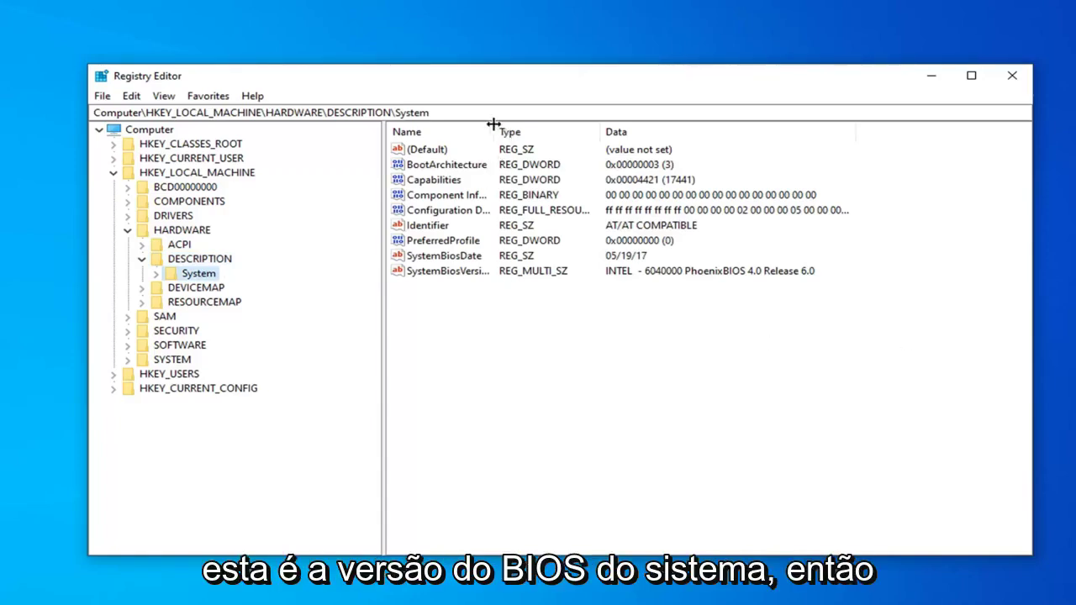
left_click_drag(495, 132, 579, 132)
left_click(445, 273)
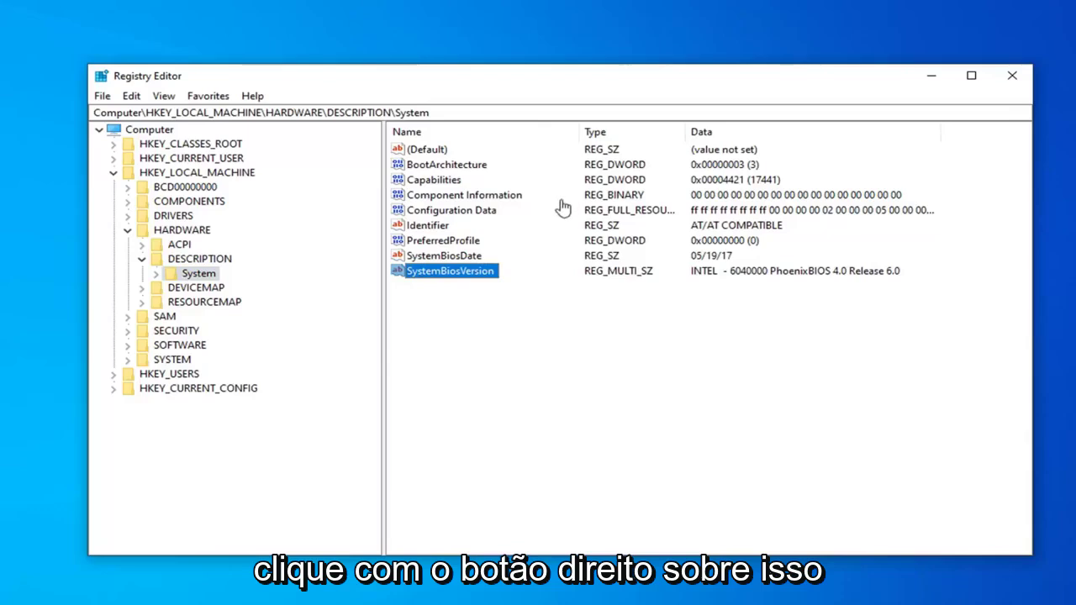
Replace SystemBiosVersion's PhoenixBIOS data with 'NOBOX -1' and accept the empty-strings warning.
right_click(471, 279)
left_click(499, 283)
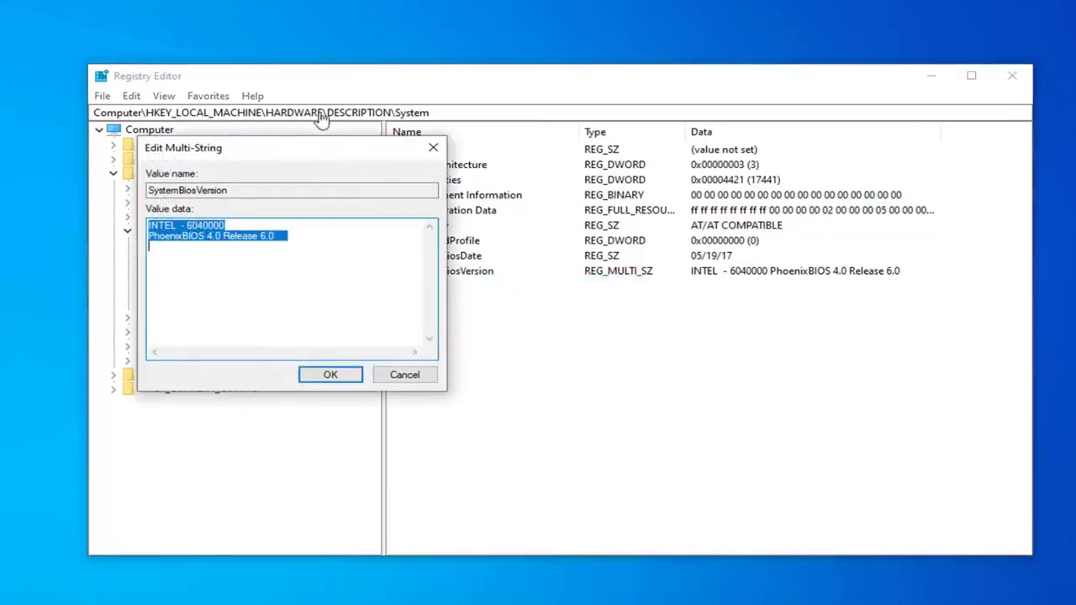
left_click_drag(304, 148, 475, 155)
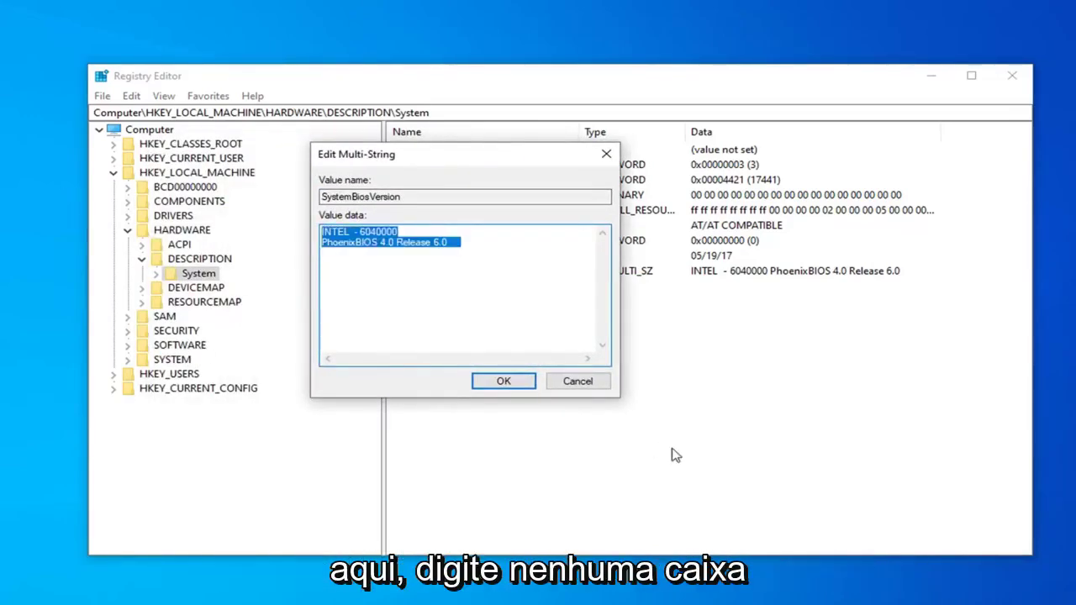
key("Delete")
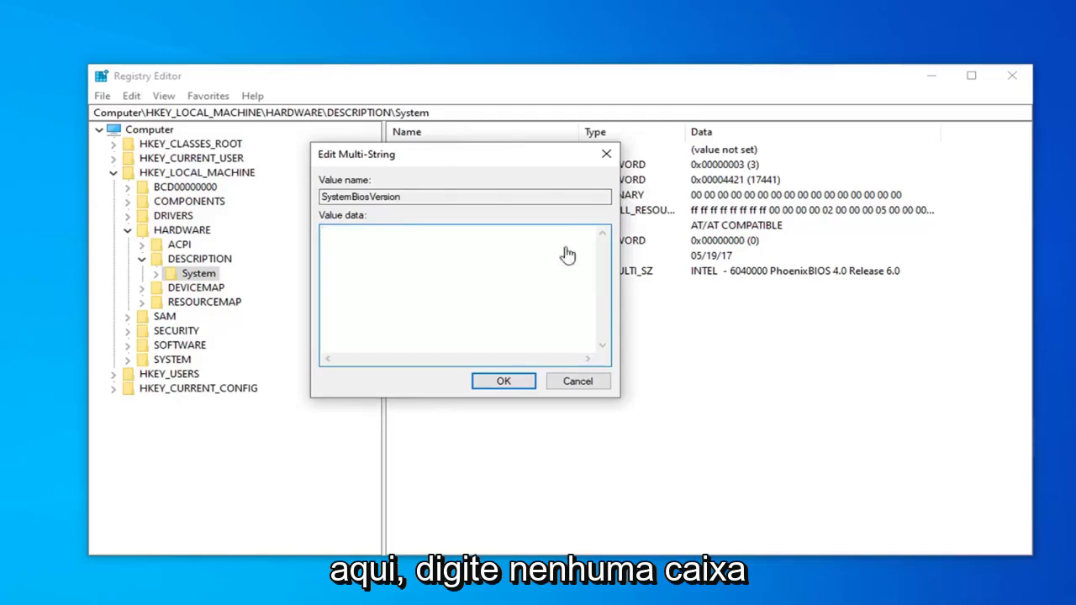
type("NOBOX")
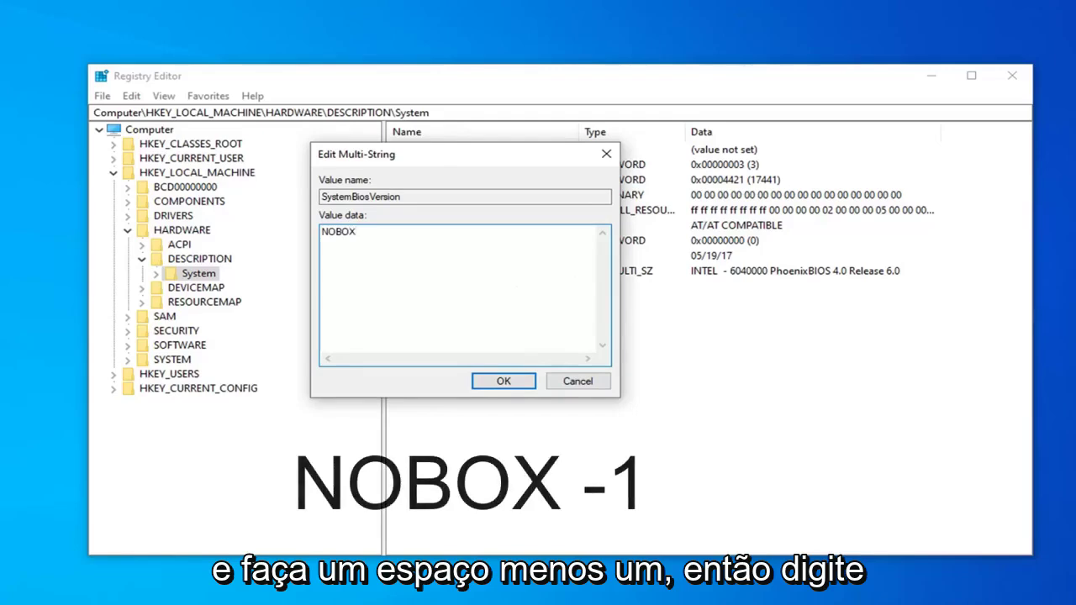
type(" -1")
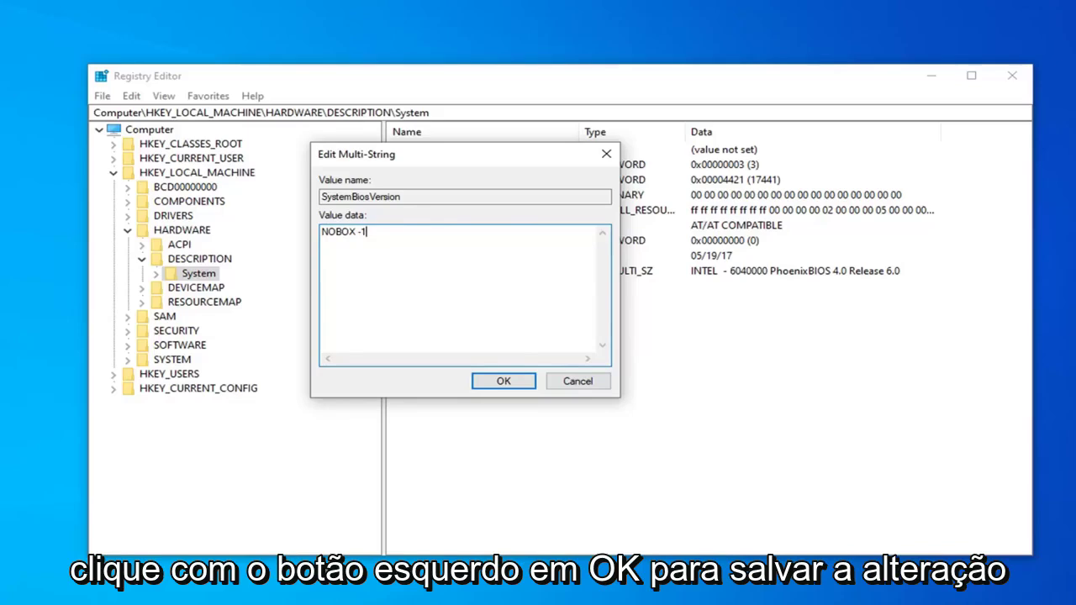
left_click(510, 384)
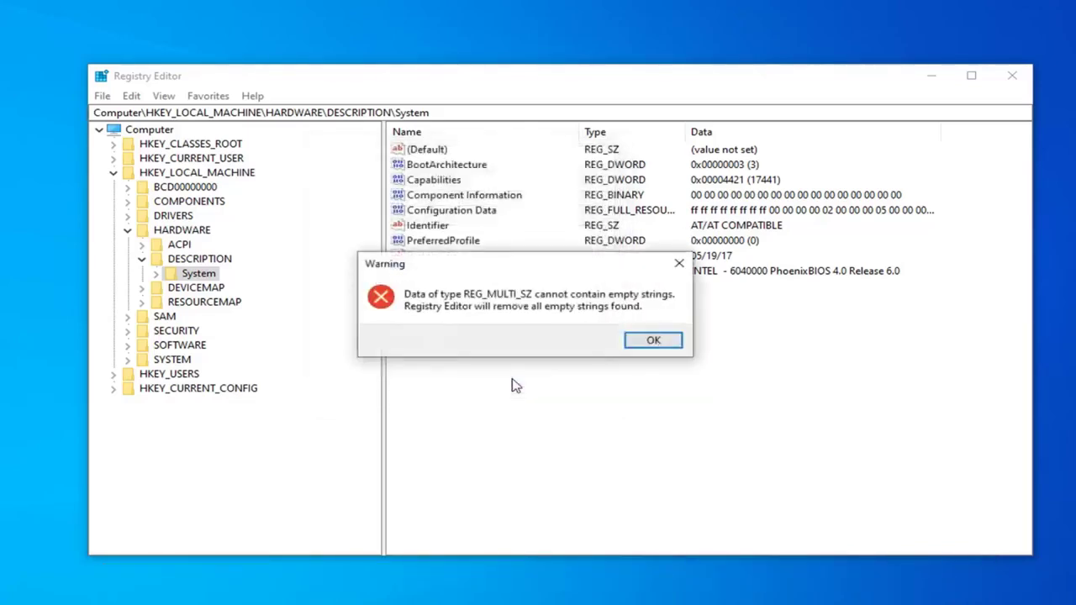
left_click(670, 340)
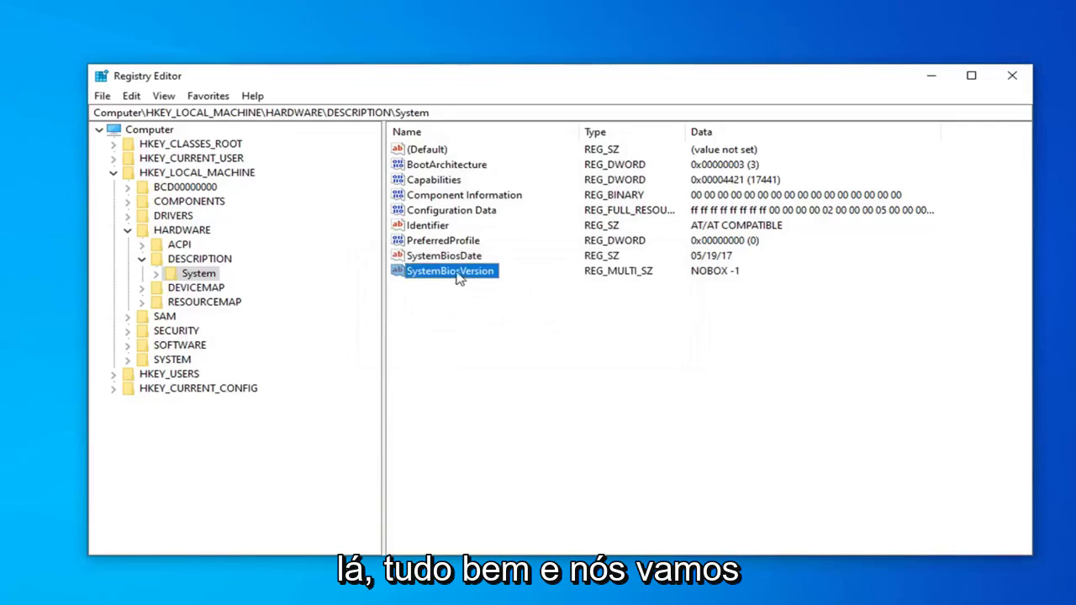
Reopen SystemBiosVersion to confirm it reads NOBOX -1, close it unchanged, and minimize Registry Editor.
double_click(455, 275)
left_click(395, 278)
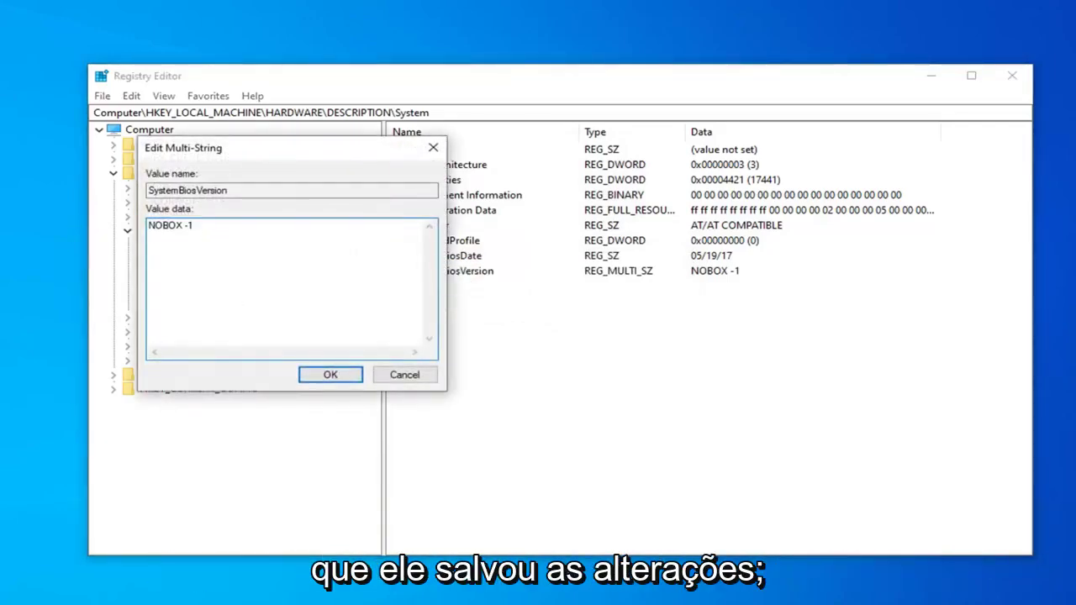
left_click(432, 151)
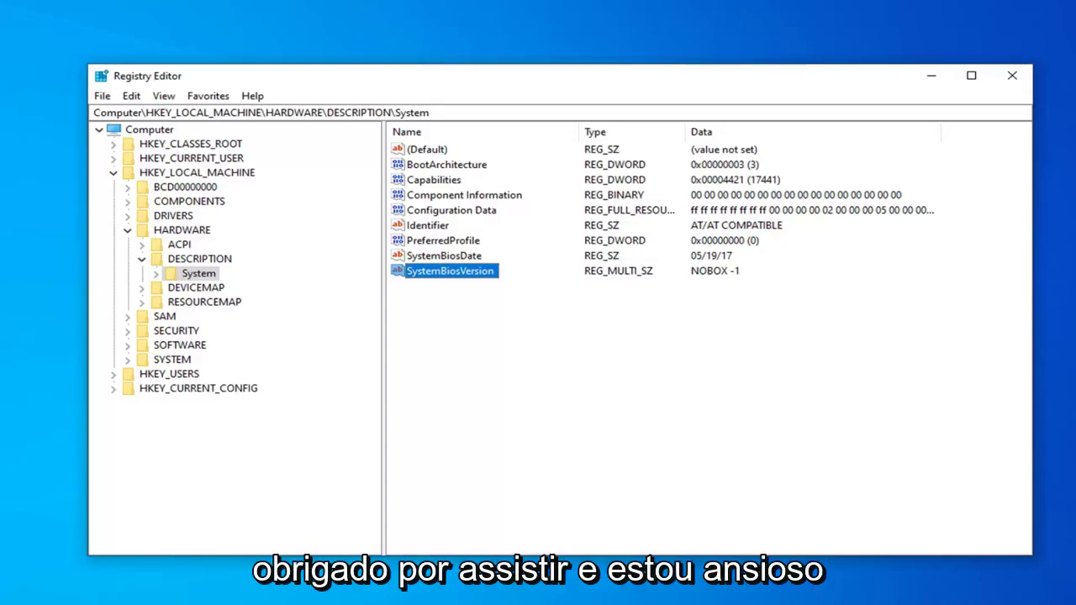
left_click(935, 77)
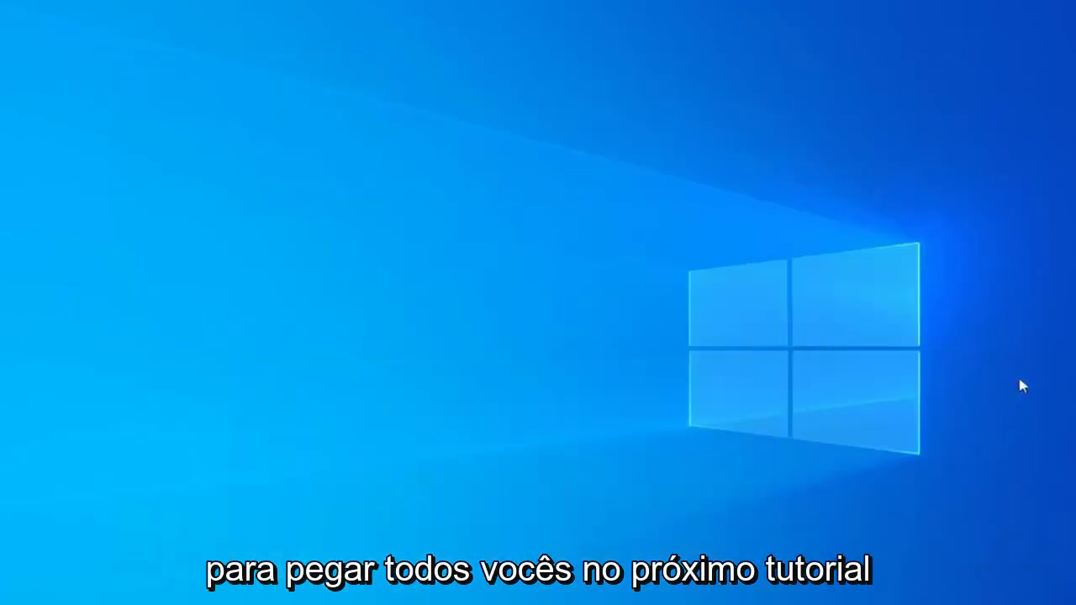